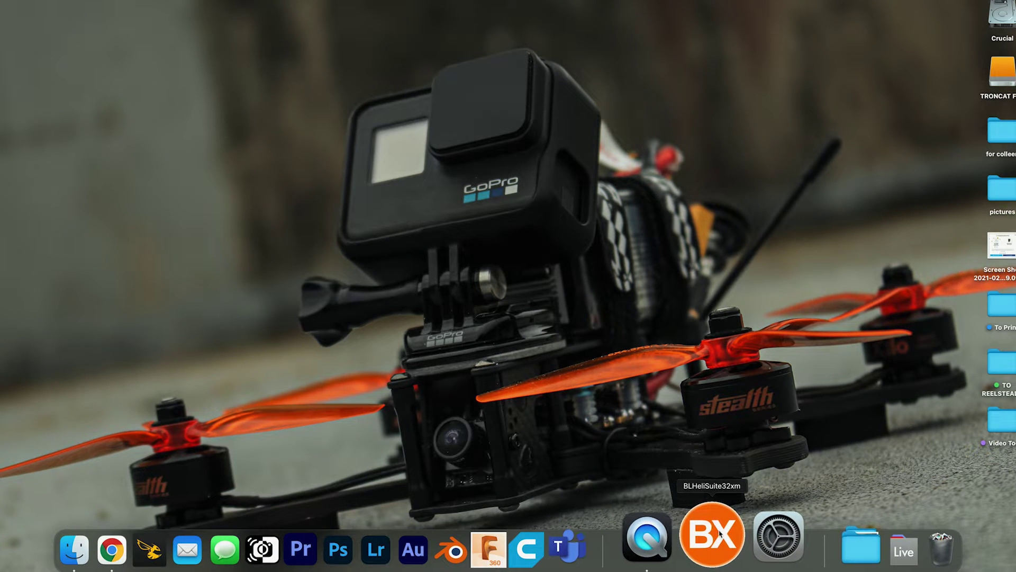
- Launch BLHeliSuite32 and connect to the flight controller through the usbmodem port
{"action": "left_click", "coordinate": [718, 529]}
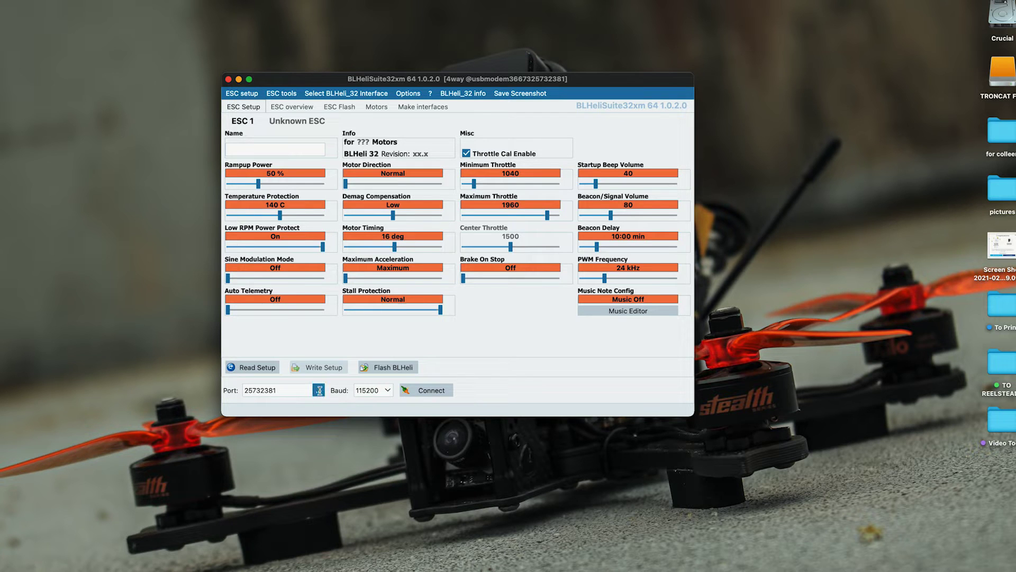
{"action": "left_click", "coordinate": [319, 390]}
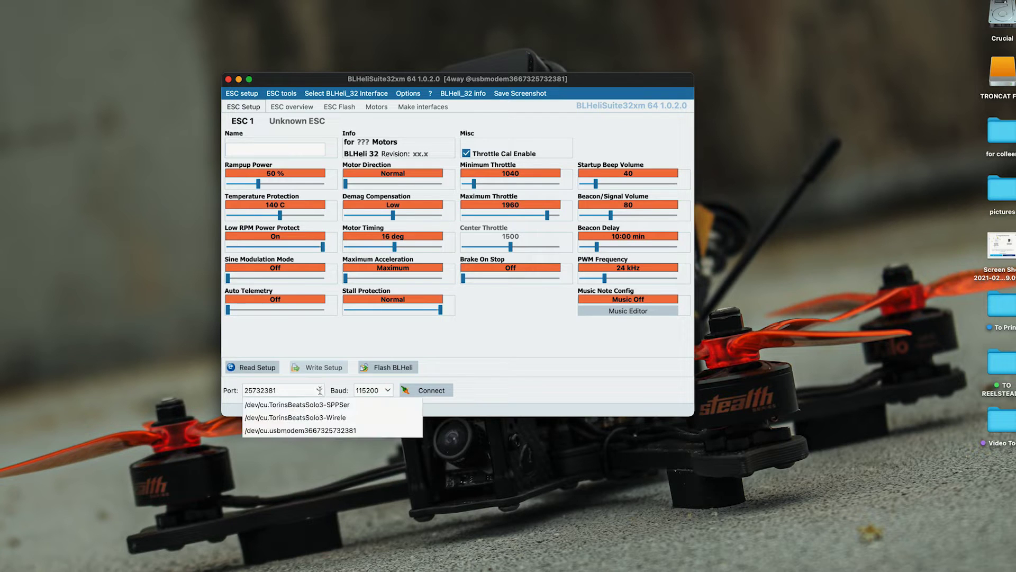
{"action": "left_click", "coordinate": [270, 430]}
{"action": "left_click", "coordinate": [438, 394]}
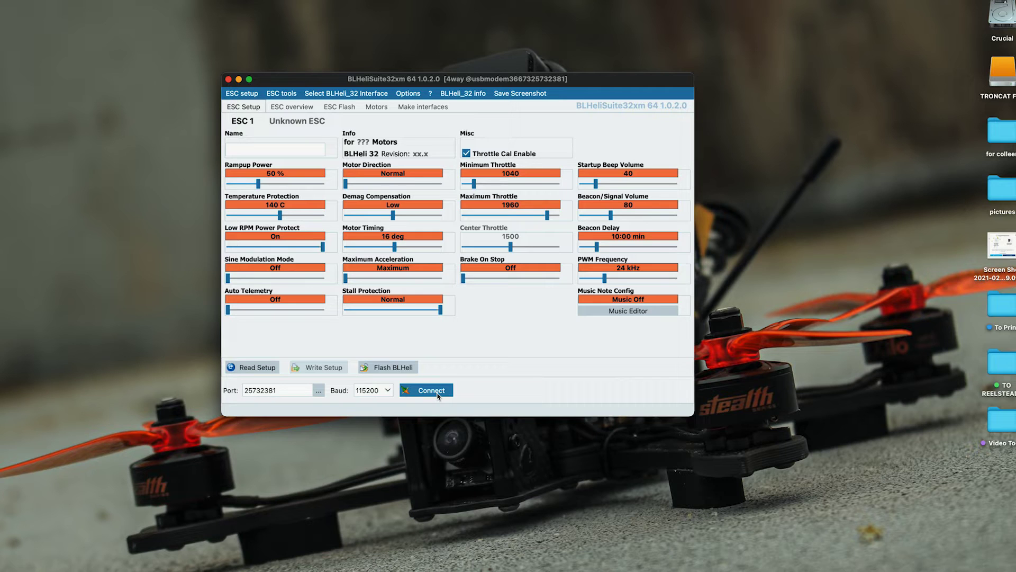
{"action": "left_click", "coordinate": [436, 392]}
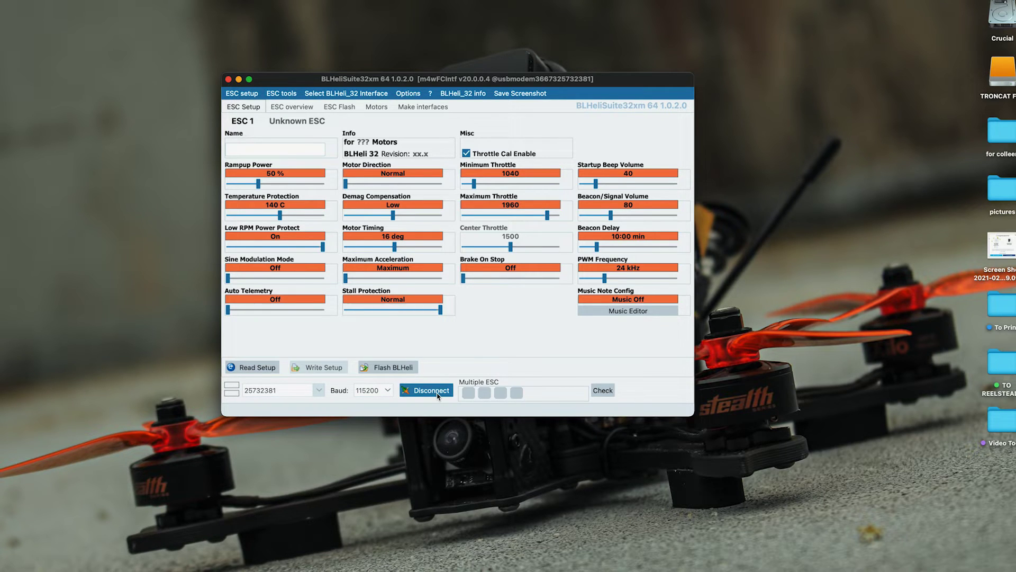
- Read the setup, which detects four MAMBA F50 PRO ESCs on BLHeli 32.7
{"action": "left_click", "coordinate": [254, 369]}
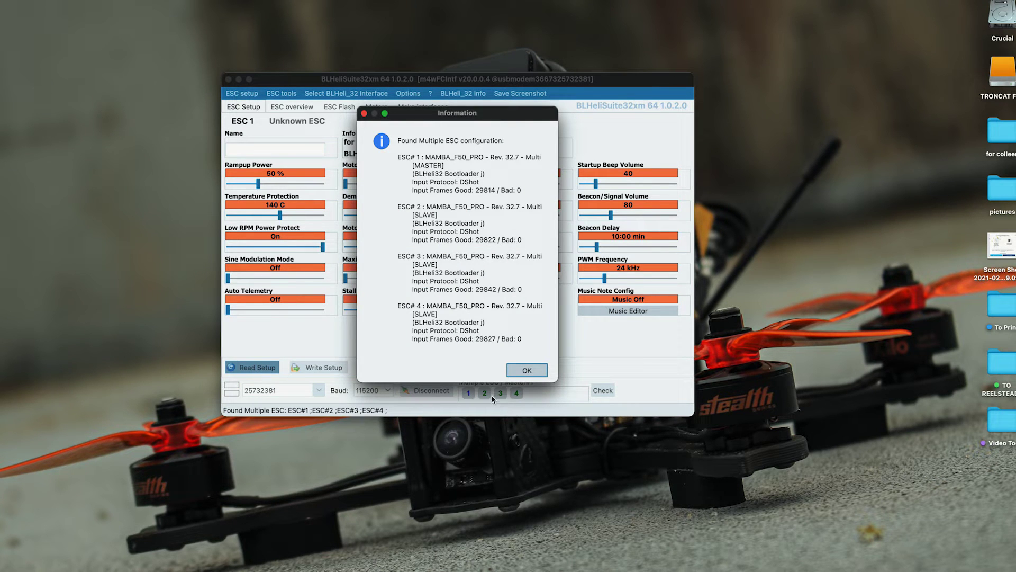
{"action": "left_click", "coordinate": [528, 370]}
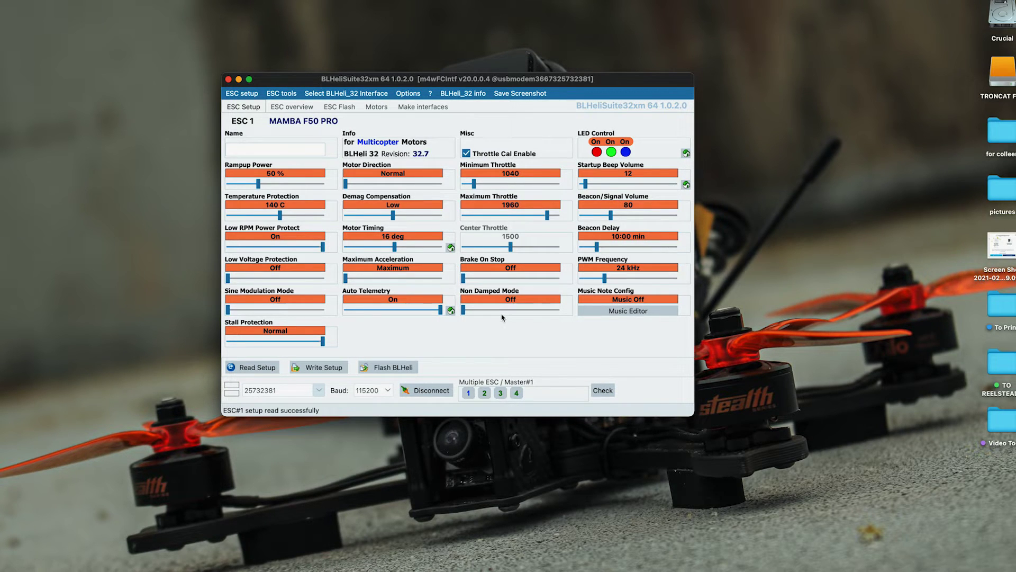
{"action": "left_click", "coordinate": [627, 312]}
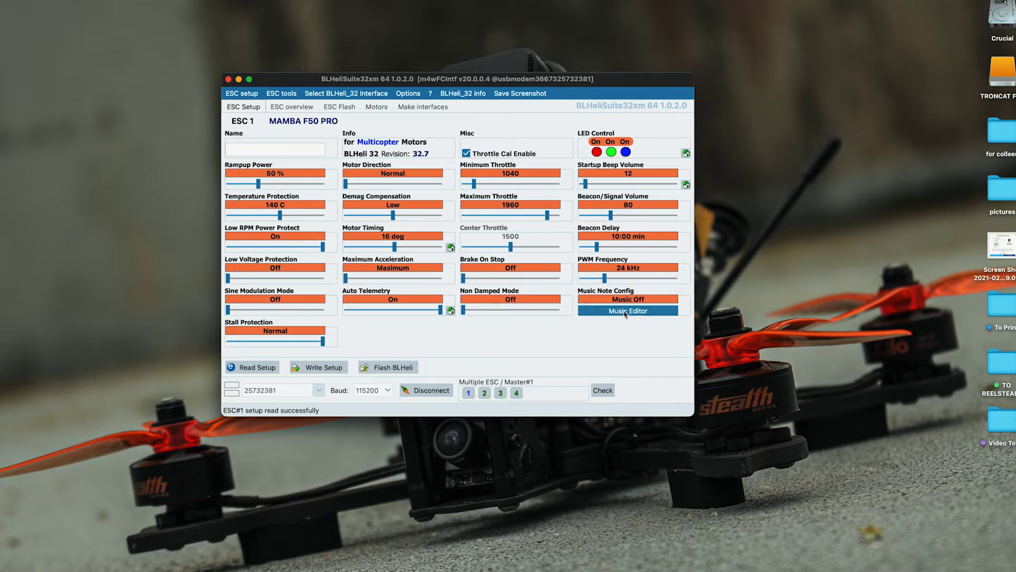
- Open the Music Editor for ESC 1, reposition its dialog and focus the empty note script
{"action": "left_click", "coordinate": [626, 313]}
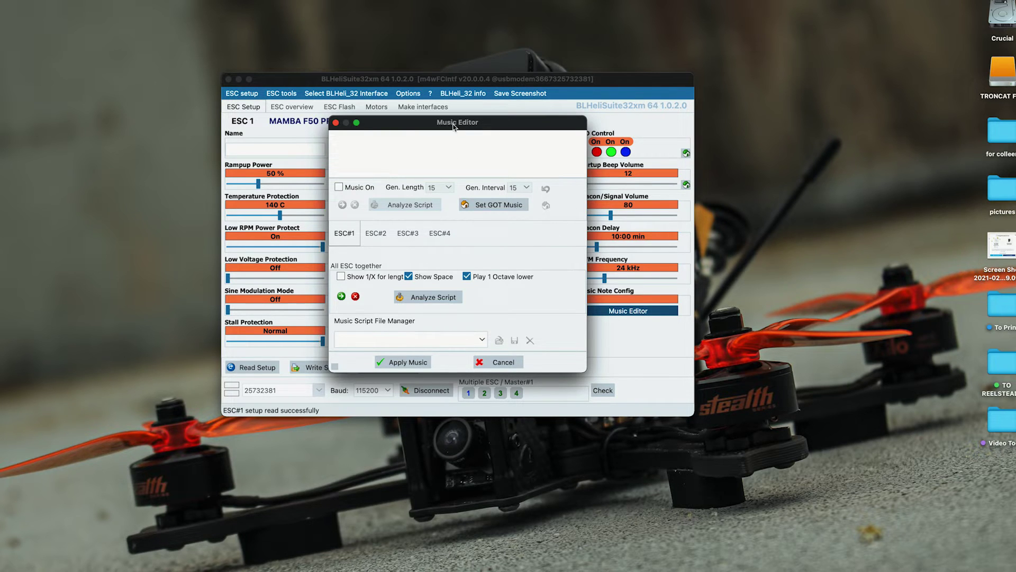
{"action": "left_click_drag", "start_coordinate": [454, 126], "coordinate": [513, 127]}
{"action": "left_click", "coordinate": [442, 143]}
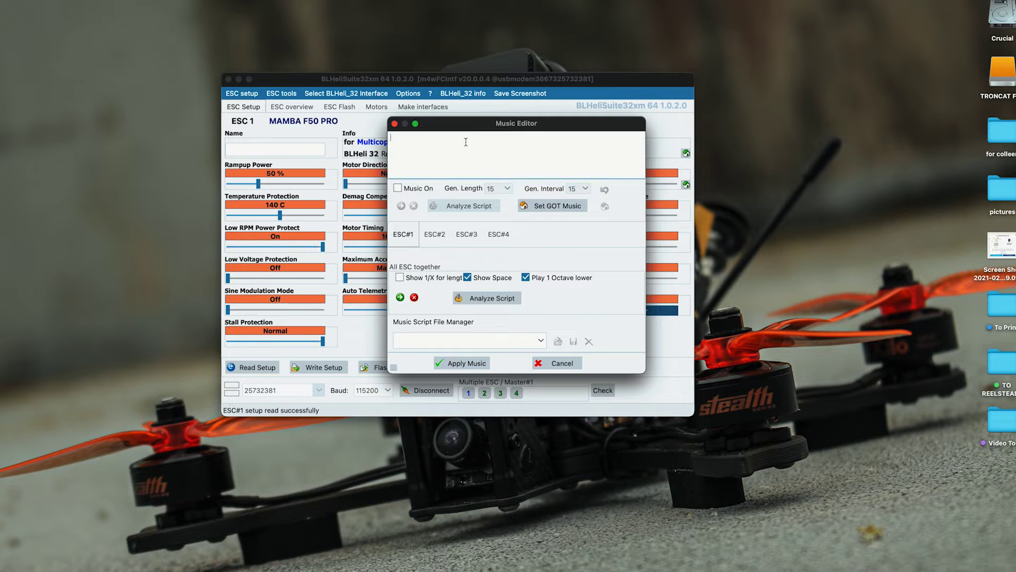
{"action": "left_click_drag", "start_coordinate": [476, 124], "coordinate": [440, 124]}
{"action": "mouse_move", "coordinate": [414, 142]}
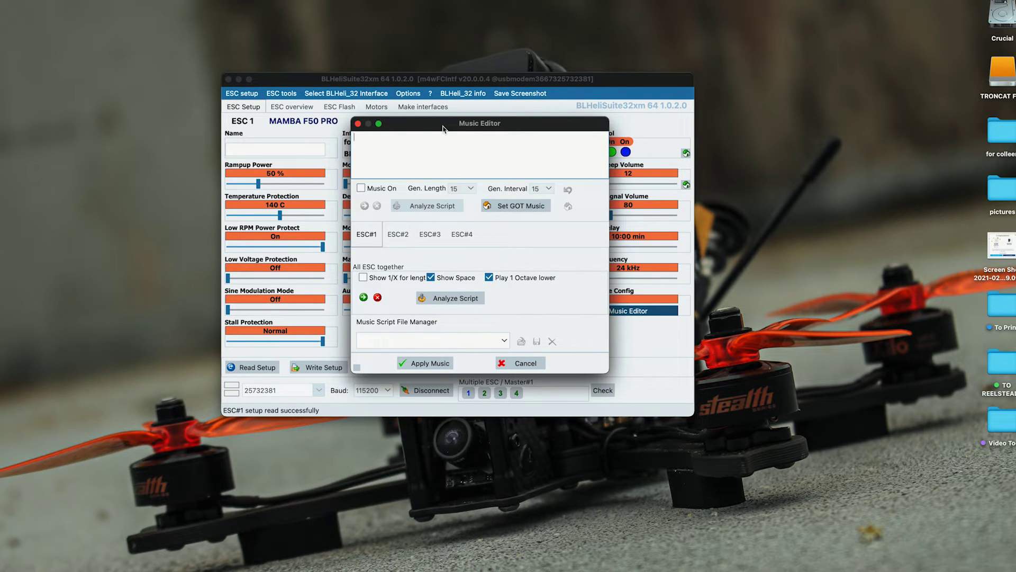
{"action": "left_click_drag", "start_coordinate": [448, 128], "coordinate": [503, 141]}
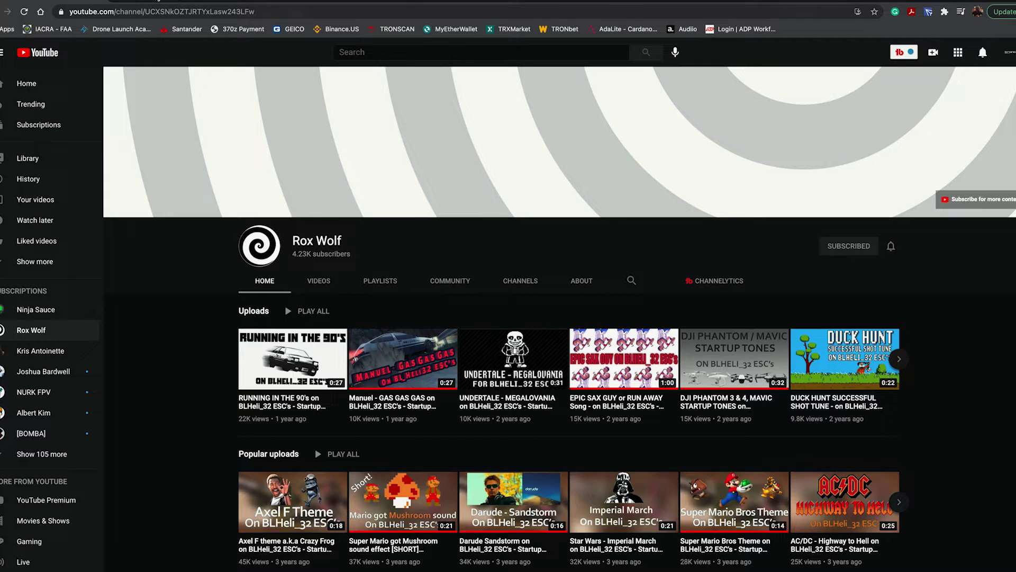
- Browse the YouTube startup tune videos and return to the Rox Wolf channel home
{"action": "left_click", "coordinate": [166, 1]}
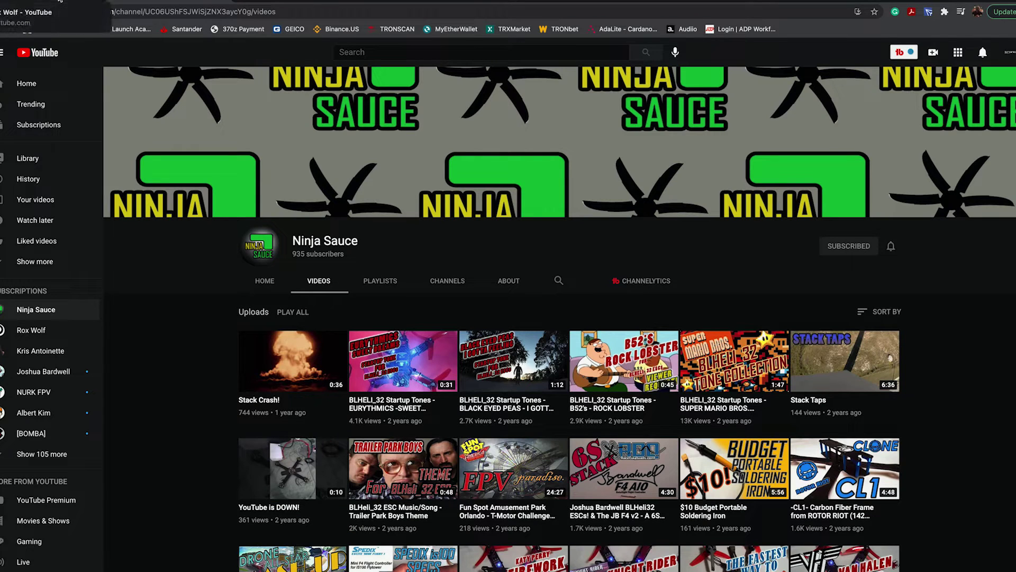
{"action": "scroll", "coordinate": [222, 366], "scroll_direction": "down", "scroll_amount": 5}
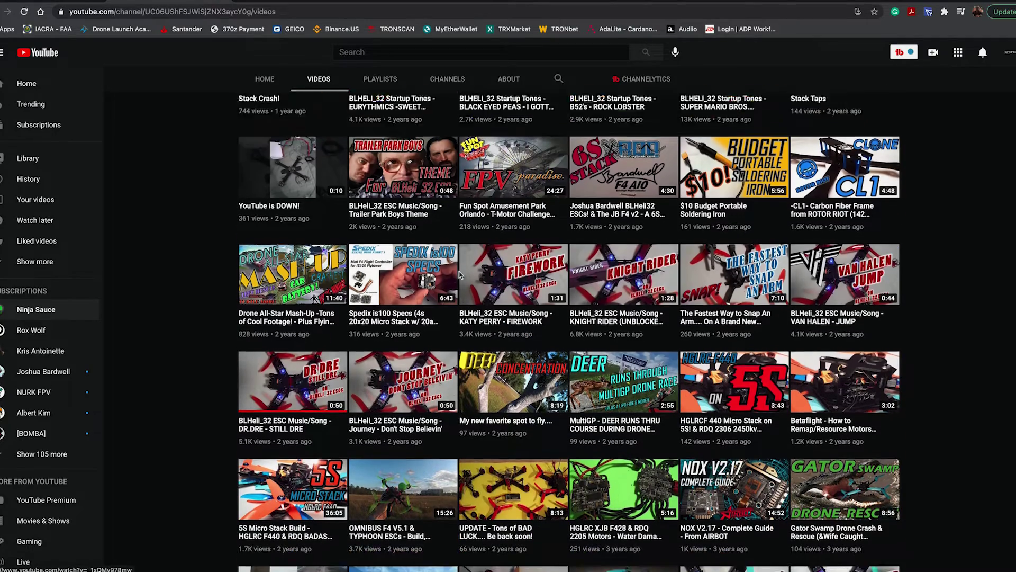
{"action": "scroll", "coordinate": [477, 286], "scroll_direction": "down", "scroll_amount": 5}
{"action": "scroll", "coordinate": [459, 274], "scroll_direction": "down", "scroll_amount": 5}
{"action": "left_click", "coordinate": [31, 330]}
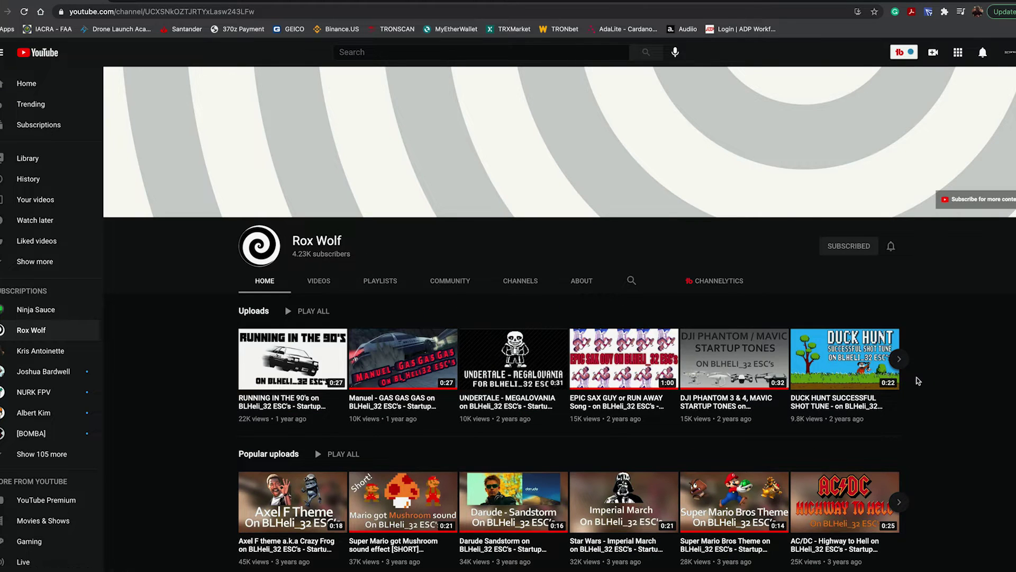
{"action": "scroll", "coordinate": [921, 379], "scroll_direction": "down", "scroll_amount": 4}
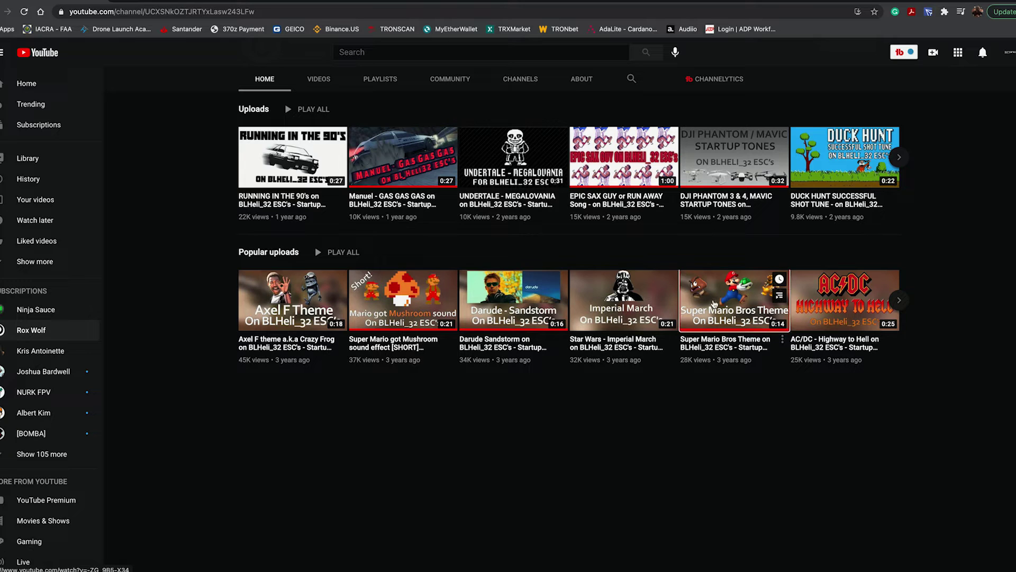
- Open the Super Mario Bros Theme video and select its Motor 1 note line
{"action": "left_click", "coordinate": [713, 299]}
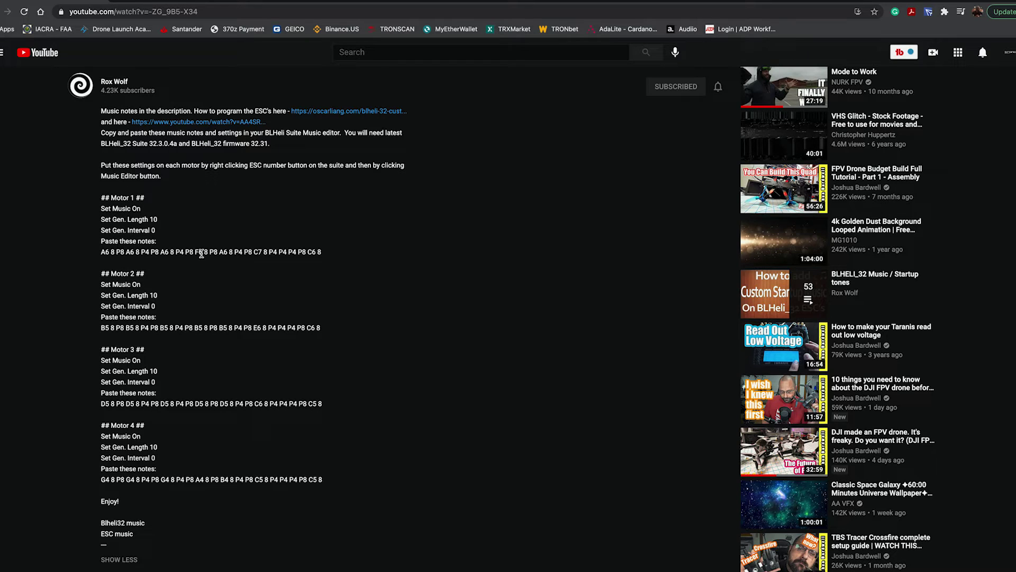
{"action": "left_click_drag", "start_coordinate": [323, 254], "coordinate": [105, 253]}
{"action": "key", "text": "super+c"}
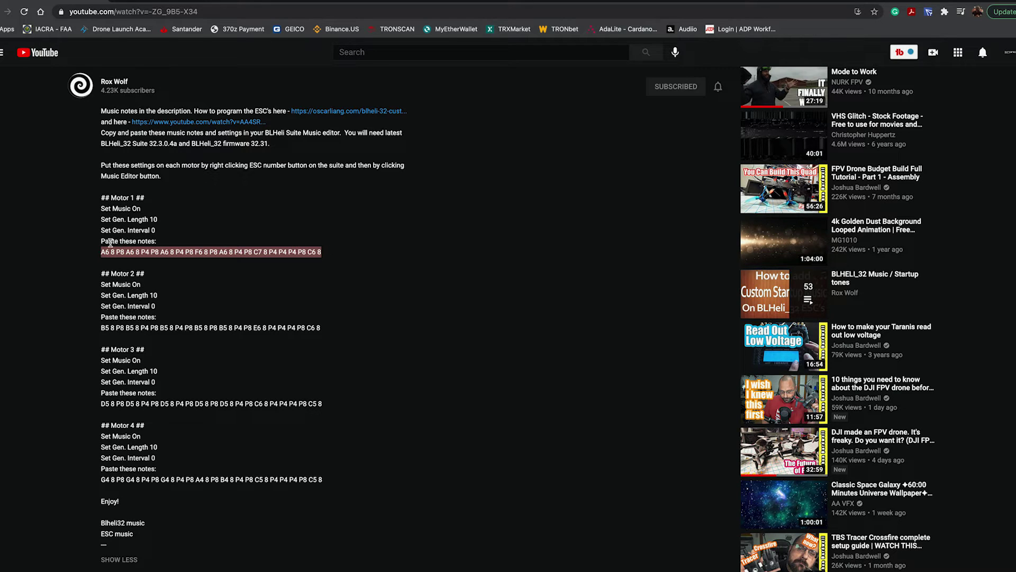
{"action": "key", "text": "super+Tab"}
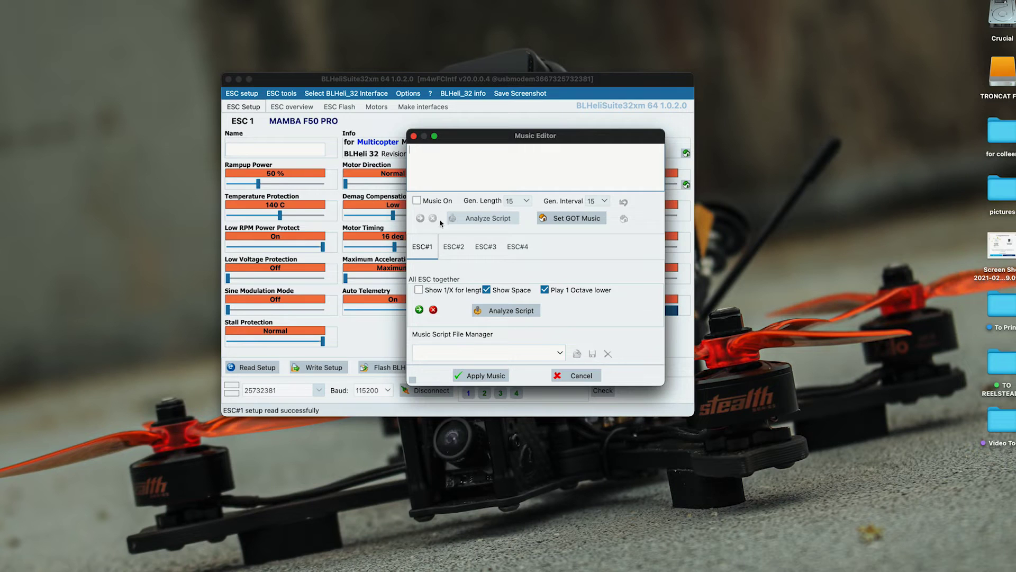
- Paste the Motor 1 notes into ESC#1, turn Music On and set Gen. Length to 10
{"action": "left_click", "coordinate": [429, 254]}
{"action": "key", "text": "super+v"}
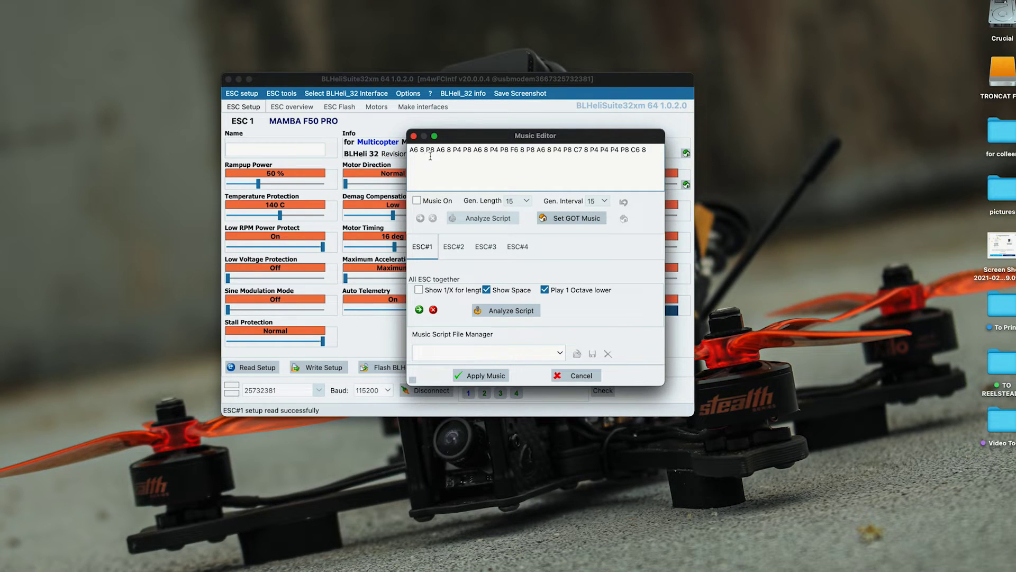
{"action": "left_click", "coordinate": [417, 201]}
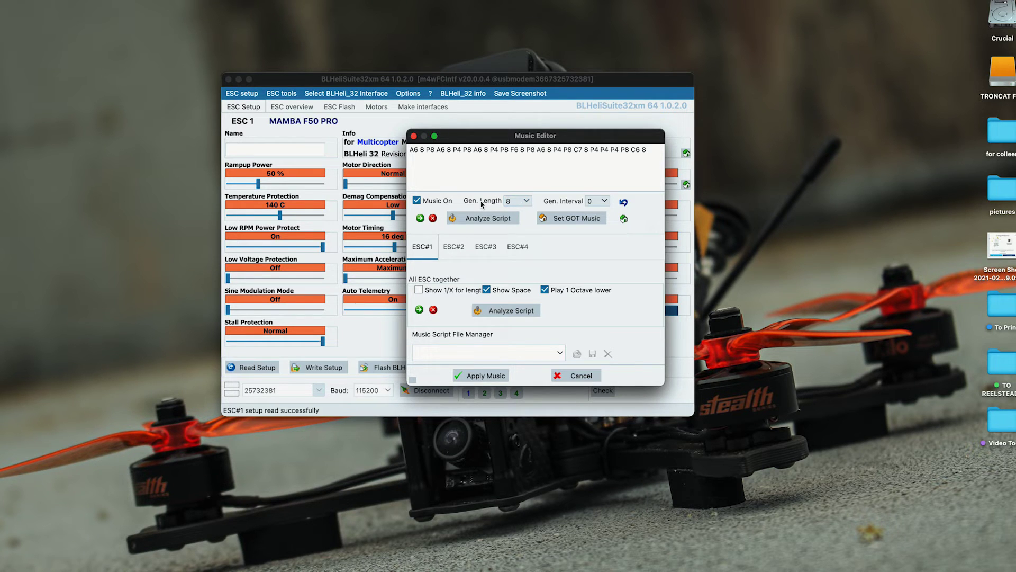
{"action": "key", "text": "super+Tab"}
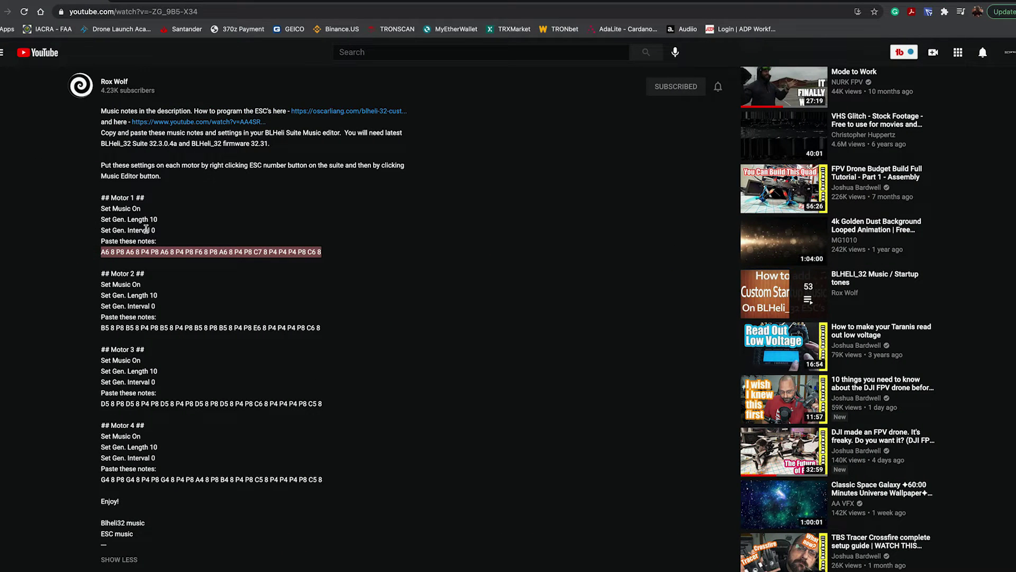
{"action": "key", "text": "super+Tab"}
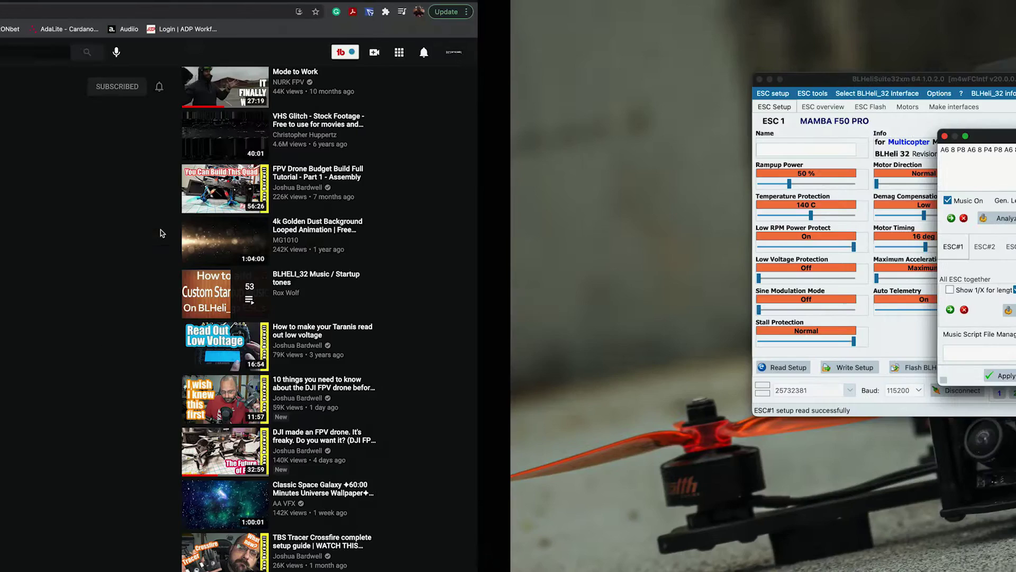
{"action": "left_click", "coordinate": [517, 201]}
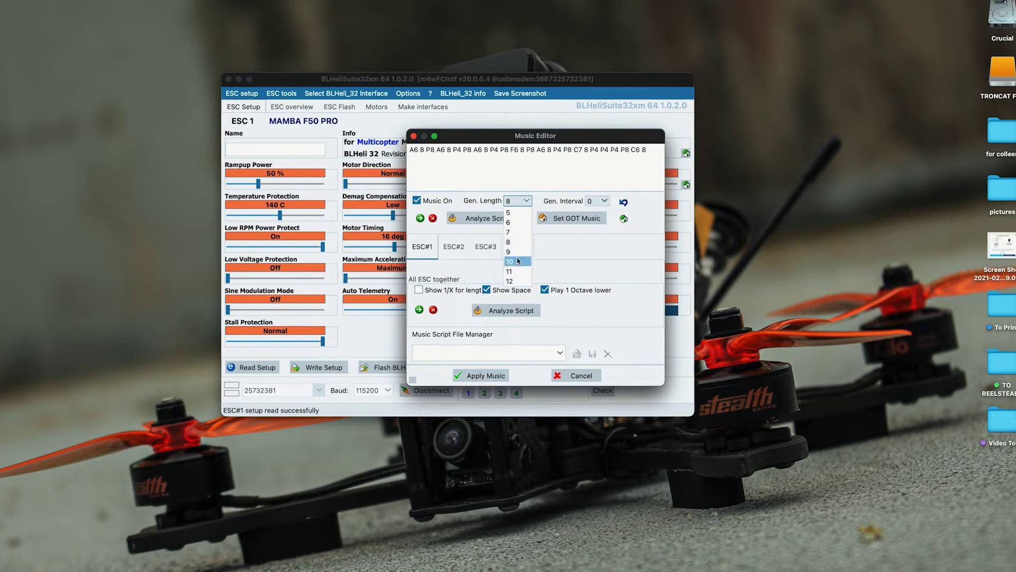
{"action": "left_click", "coordinate": [519, 265]}
{"action": "left_click", "coordinate": [454, 246]}
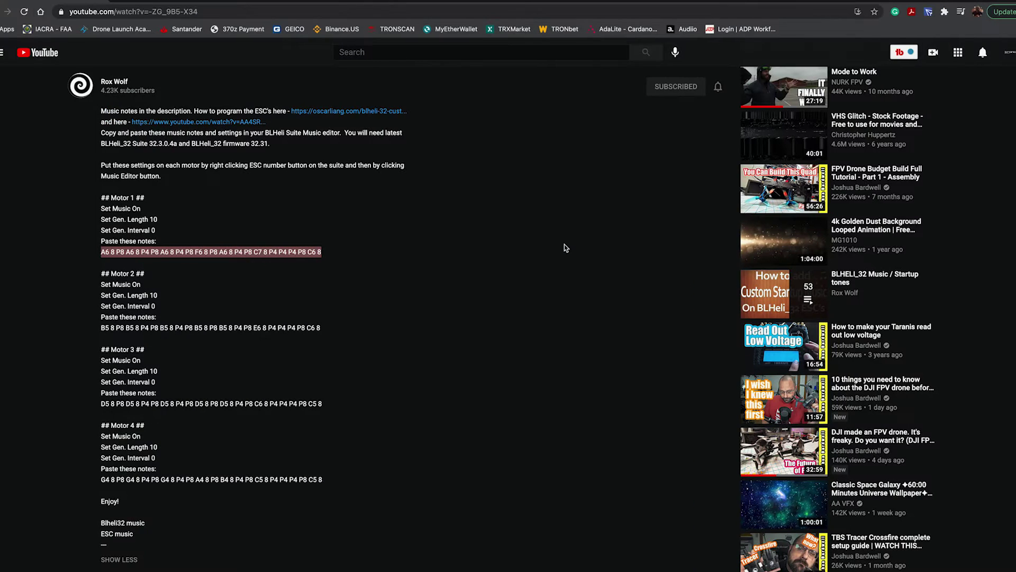
- Paste the Motor 2 notes into ESC#2 with Music On and Gen. Length 10
{"action": "left_click_drag", "start_coordinate": [321, 328], "coordinate": [100, 324]}
{"action": "key", "text": "super+c"}
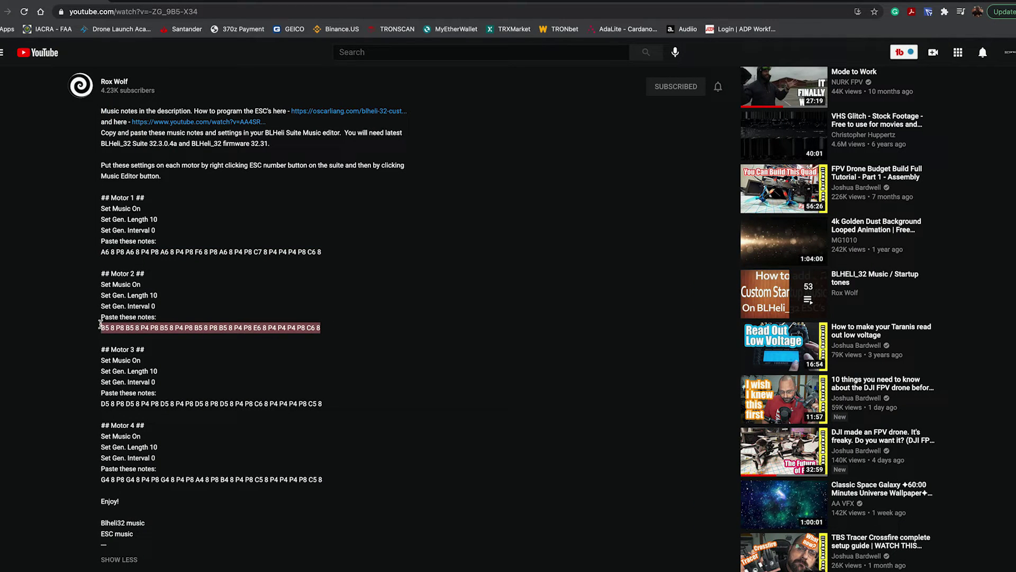
{"action": "key", "text": "ctrl+Right"}
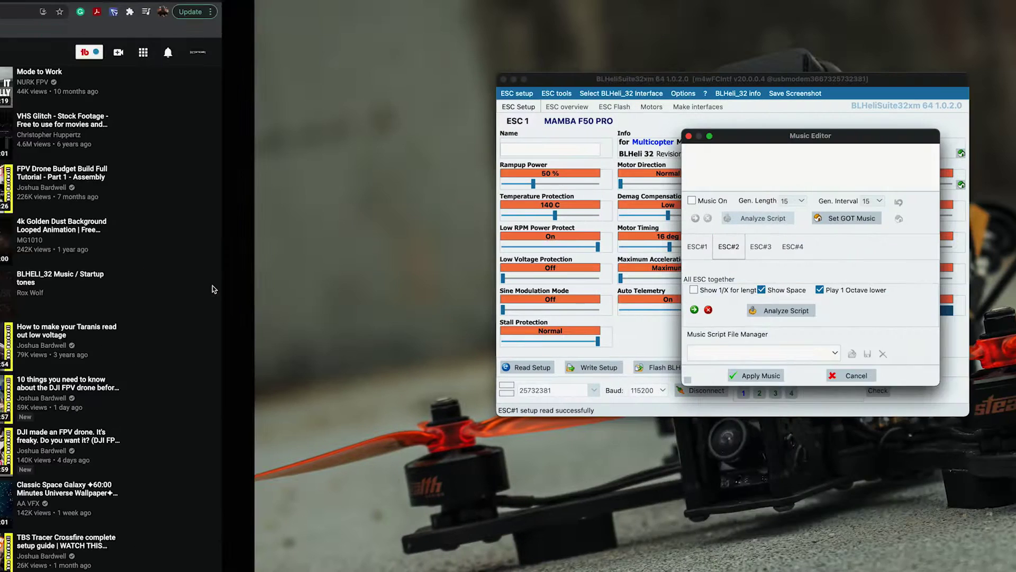
{"action": "left_click", "coordinate": [471, 167]}
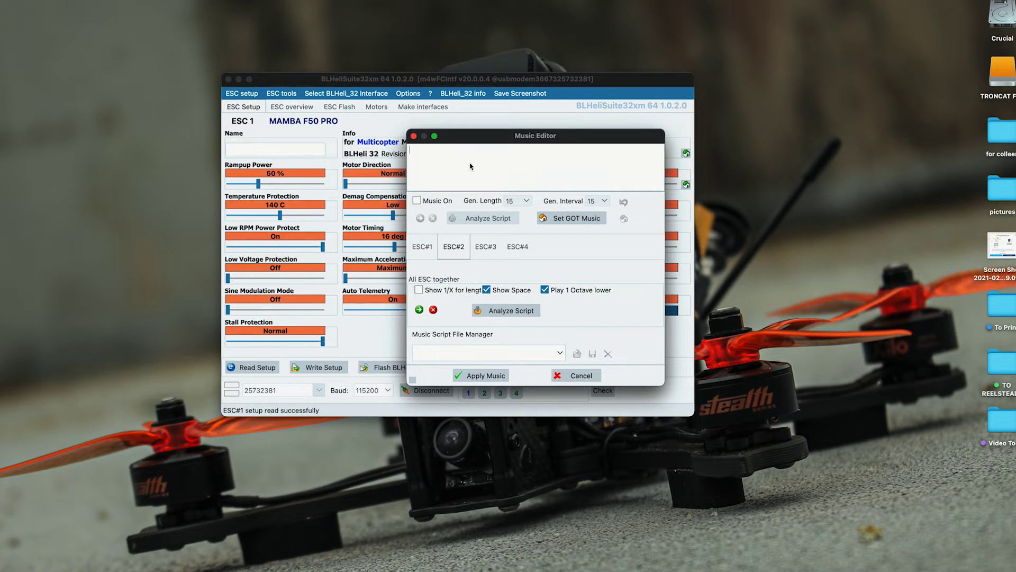
{"action": "key", "text": "super+v"}
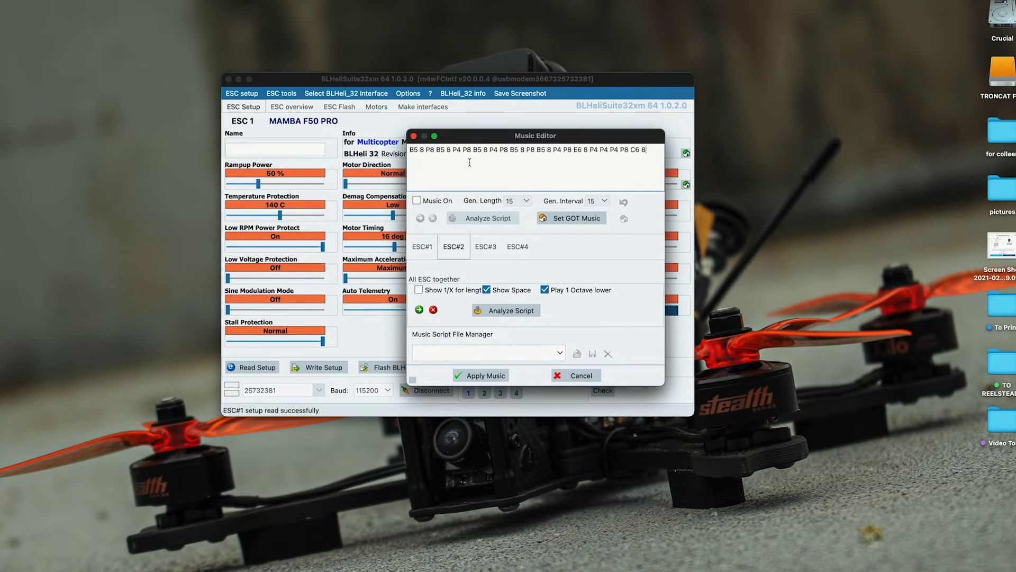
{"action": "left_click", "coordinate": [417, 201]}
{"action": "left_click", "coordinate": [517, 202]}
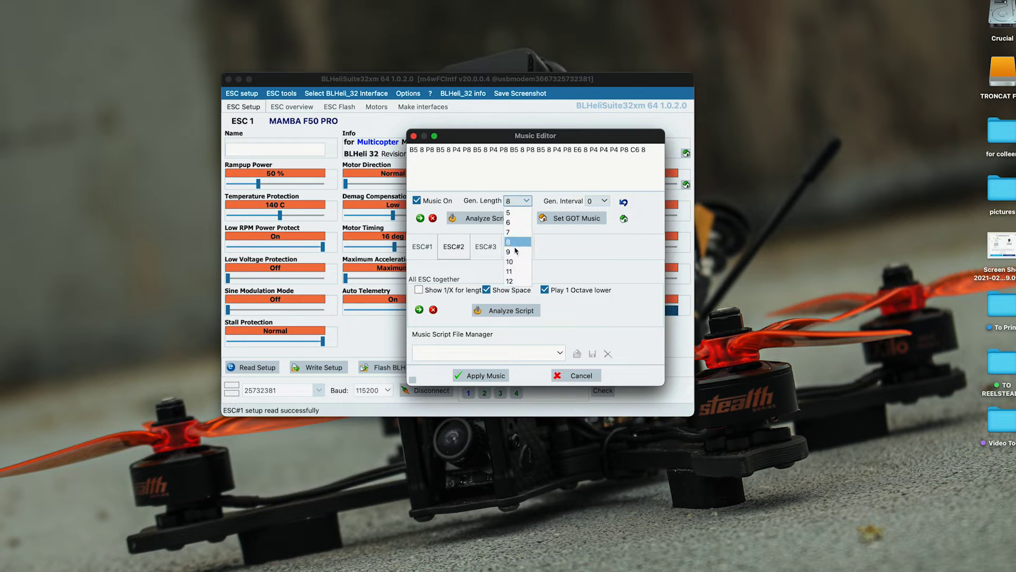
{"action": "left_click", "coordinate": [515, 262]}
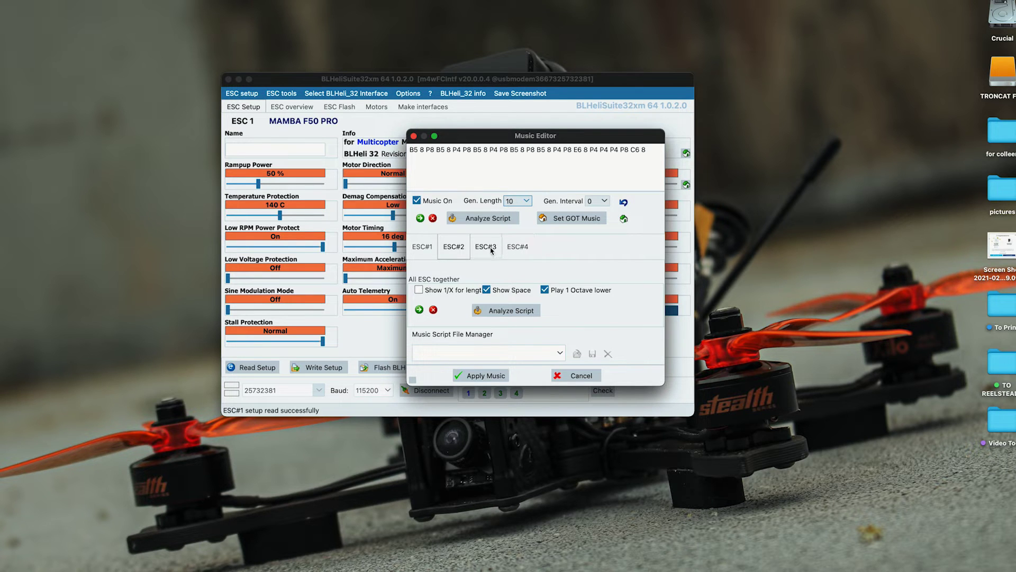
{"action": "left_click", "coordinate": [490, 247]}
- Copy the Motor 3 note line and paste it into ESC#3's script
{"action": "key", "text": "super+Tab"}
{"action": "left_click_drag", "start_coordinate": [319, 398], "coordinate": [100, 403]}
{"action": "key", "text": "super+c"}
{"action": "key", "text": "super+Tab"}
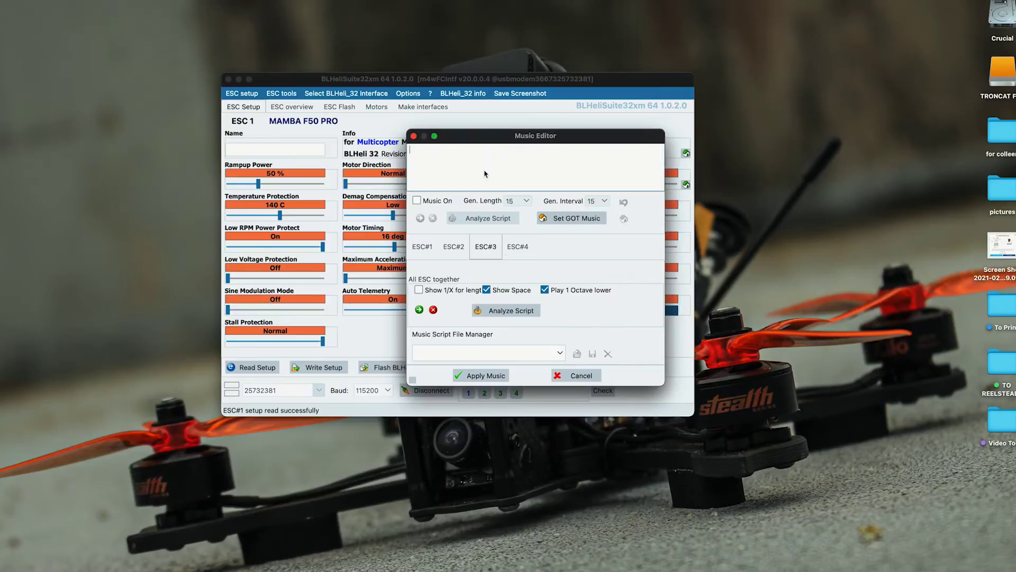
{"action": "key", "text": "super+v"}
{"action": "left_click", "coordinate": [517, 246]}
- Copy the Motor 4 notes into ESC#4 and set its Gen. Length to 10
{"action": "key", "text": "super+Tab"}
{"action": "left_click_drag", "start_coordinate": [322, 479], "coordinate": [102, 480]}
{"action": "key", "text": "super+c"}
{"action": "key", "text": "super+Tab"}
{"action": "key", "text": "super+v"}
{"action": "left_click", "coordinate": [517, 201]}
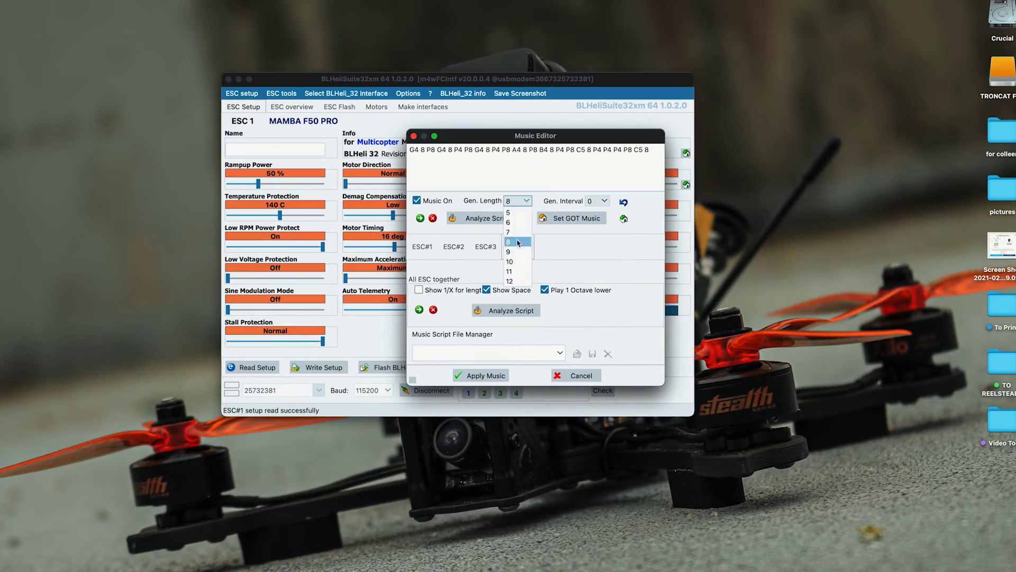
{"action": "left_click", "coordinate": [518, 264]}
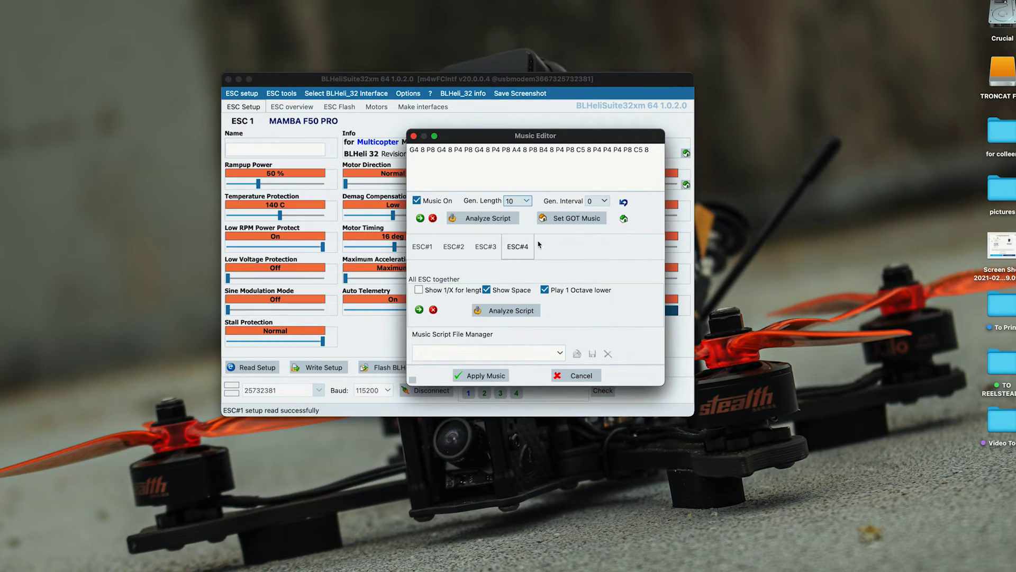
{"action": "left_click", "coordinate": [499, 253]}
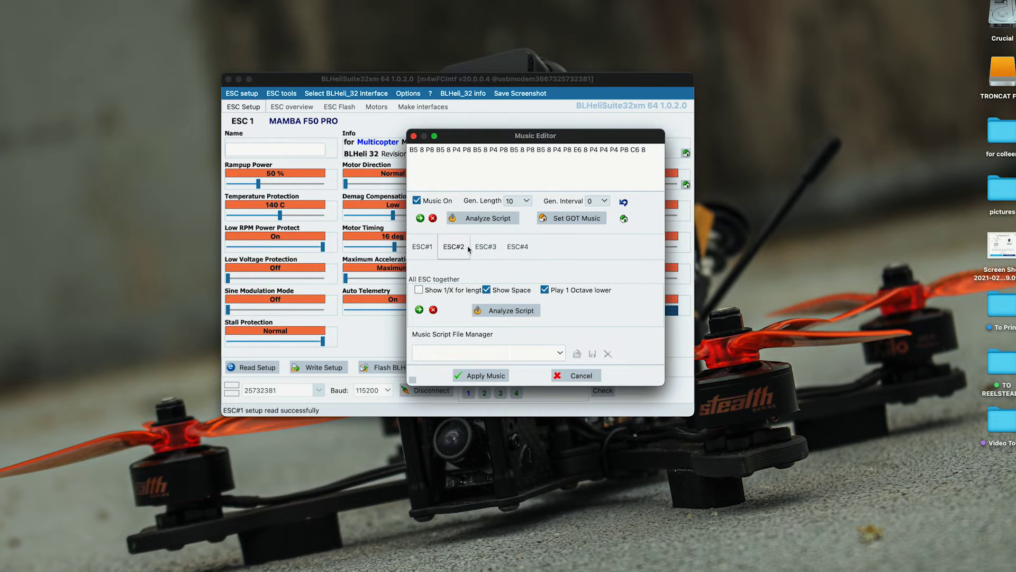
- Run Analyze Script on ESC#1's notes and confirm the script is valid
{"action": "left_click", "coordinate": [511, 248]}
{"action": "left_click", "coordinate": [422, 246]}
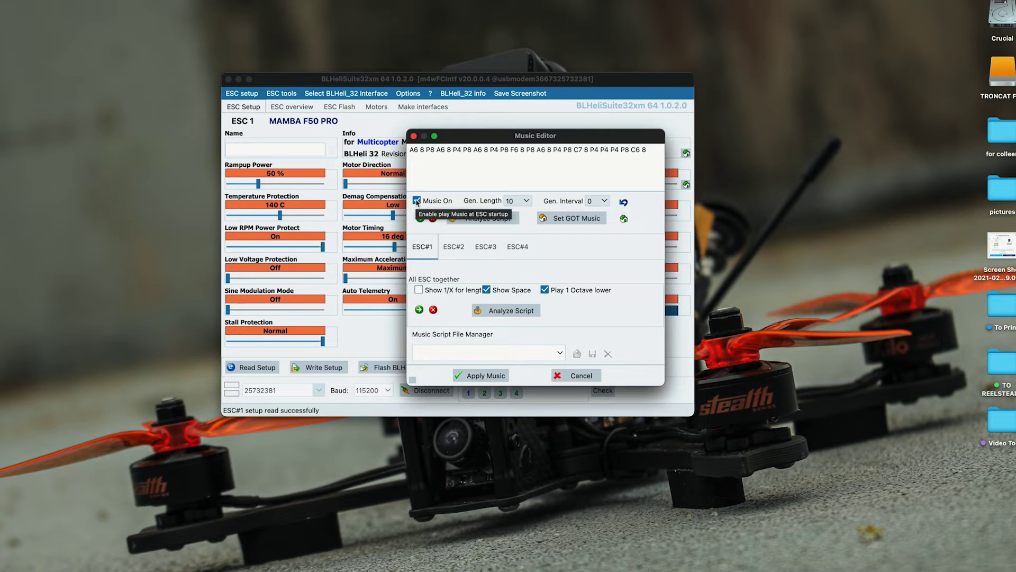
{"action": "mouse_move", "coordinate": [444, 152]}
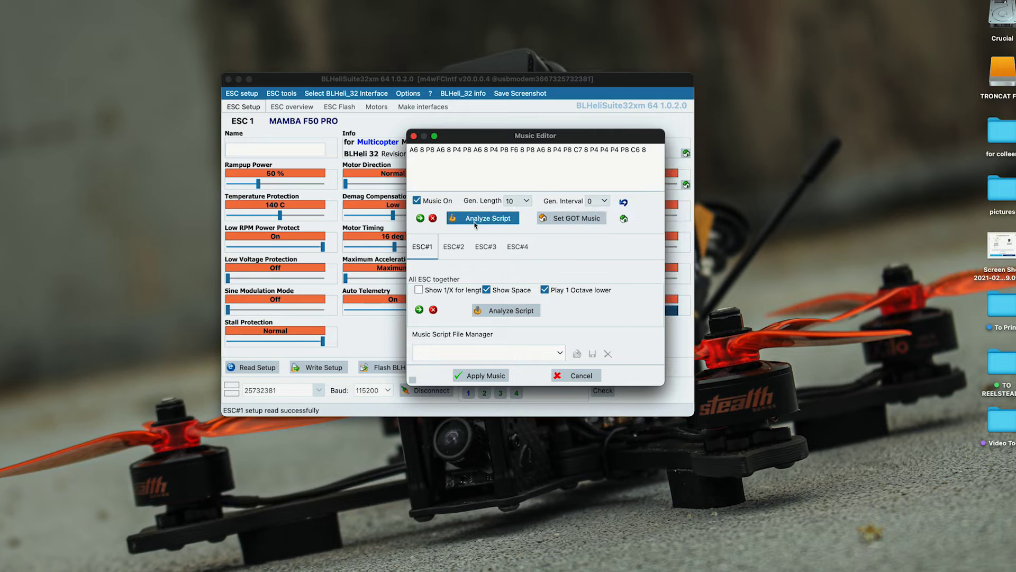
{"action": "left_click", "coordinate": [477, 220]}
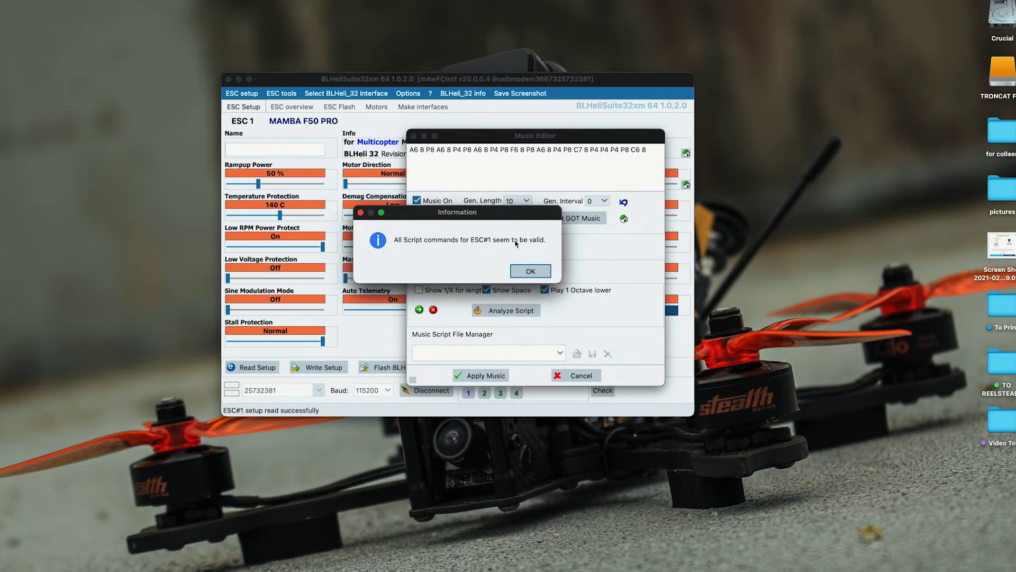
{"action": "left_click", "coordinate": [530, 271]}
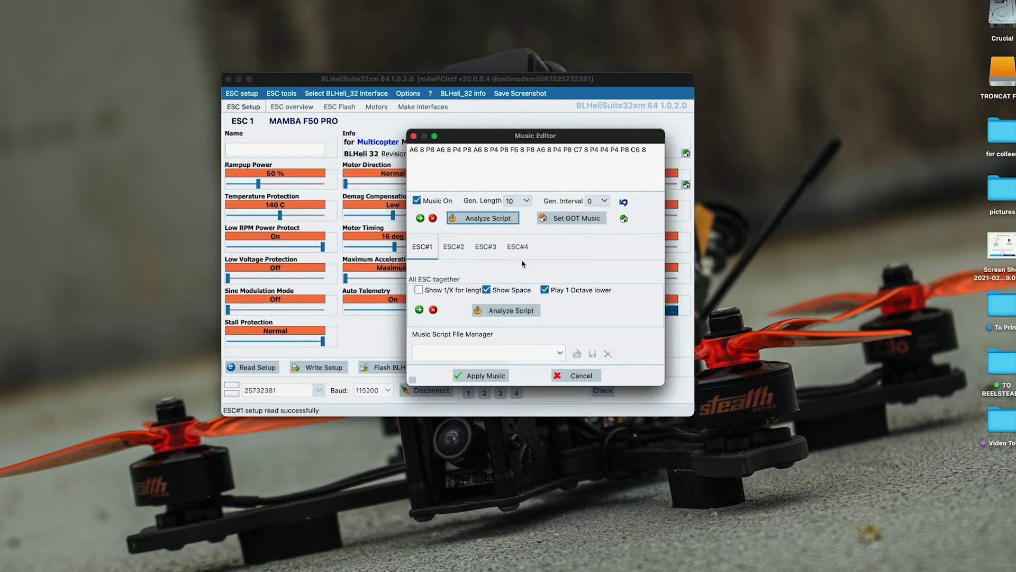
- Review the ESC#2, ESC#3 and ESC#4 notes, then return to ESC#1
{"action": "left_click", "coordinate": [459, 249]}
{"action": "left_click", "coordinate": [485, 246]}
{"action": "left_click", "coordinate": [517, 248]}
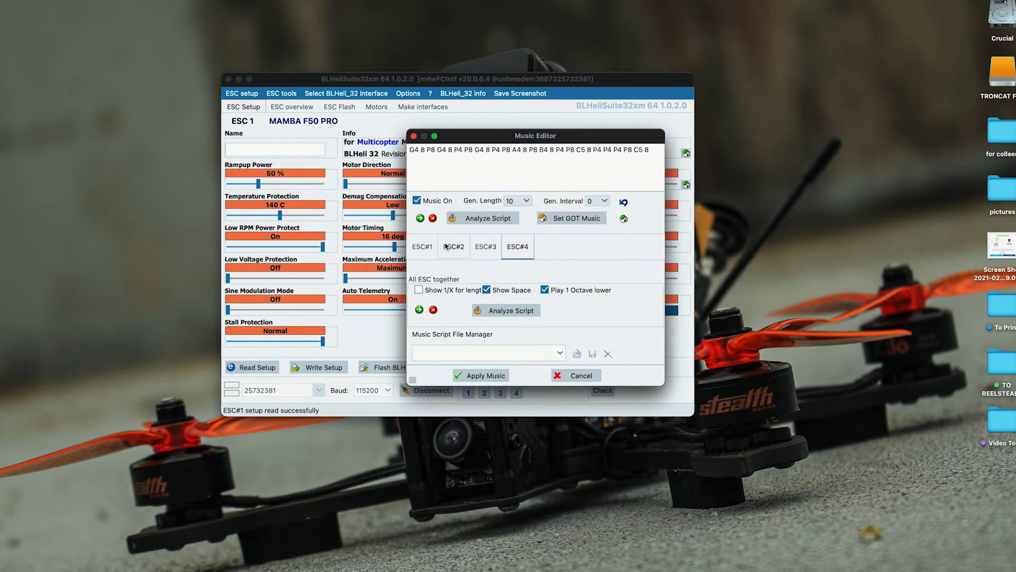
{"action": "left_click", "coordinate": [429, 247]}
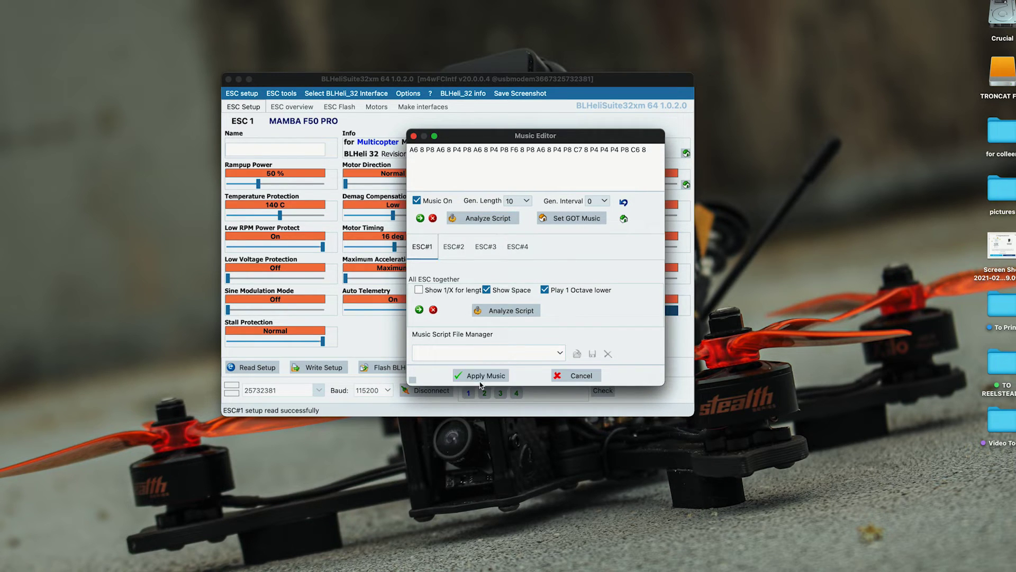
{"action": "left_click", "coordinate": [482, 376]}
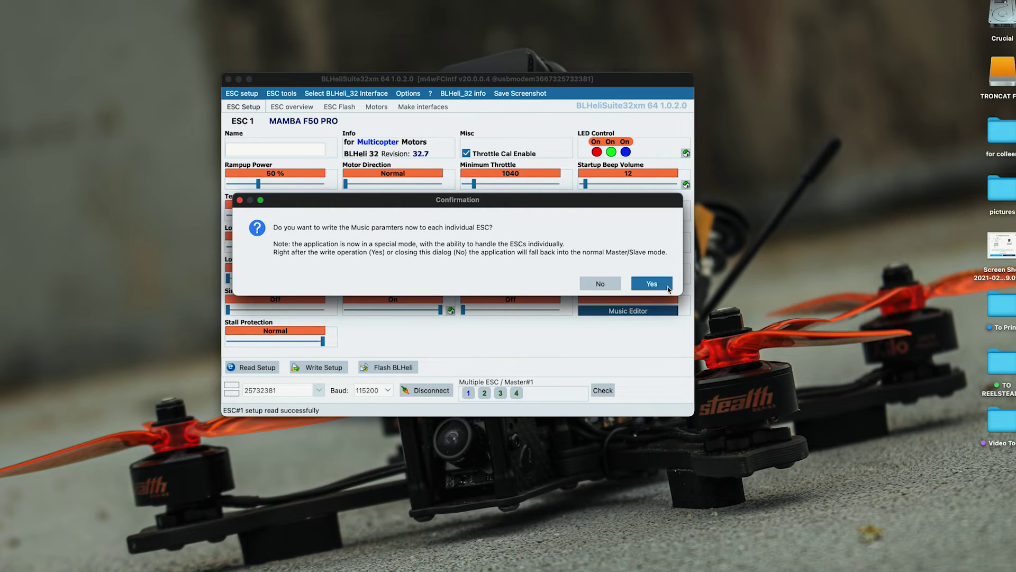
- Confirm writing the music to ESC#1–ESC#4 and acknowledge the success message
{"action": "left_click", "coordinate": [652, 284]}
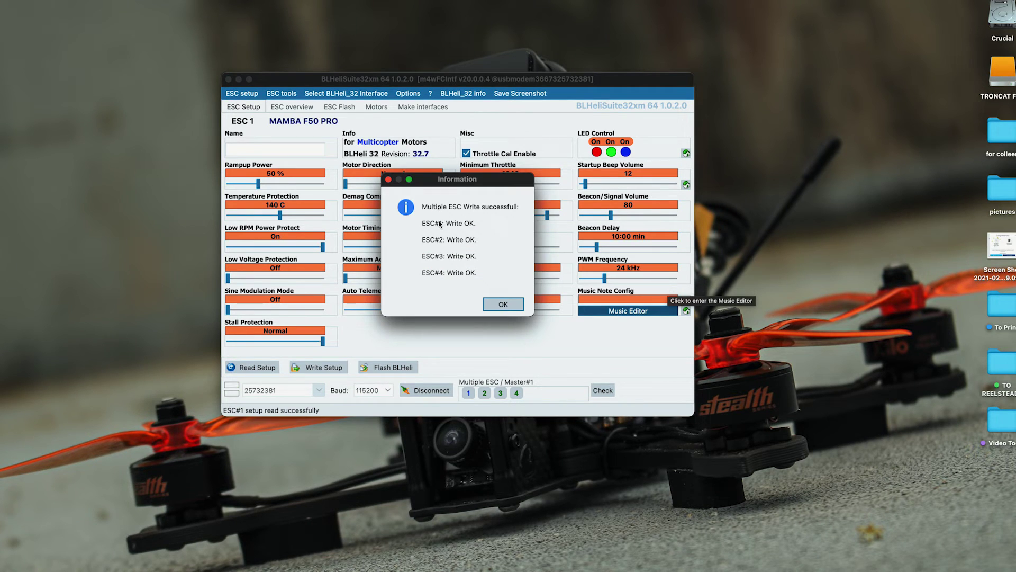
{"action": "left_click", "coordinate": [506, 304]}
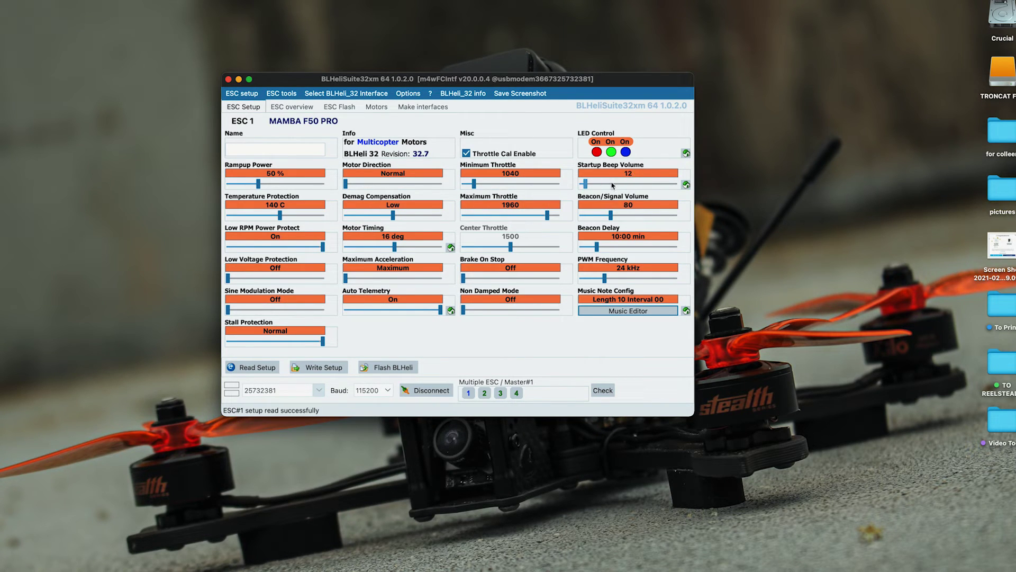
{"action": "mouse_move", "coordinate": [619, 187]}
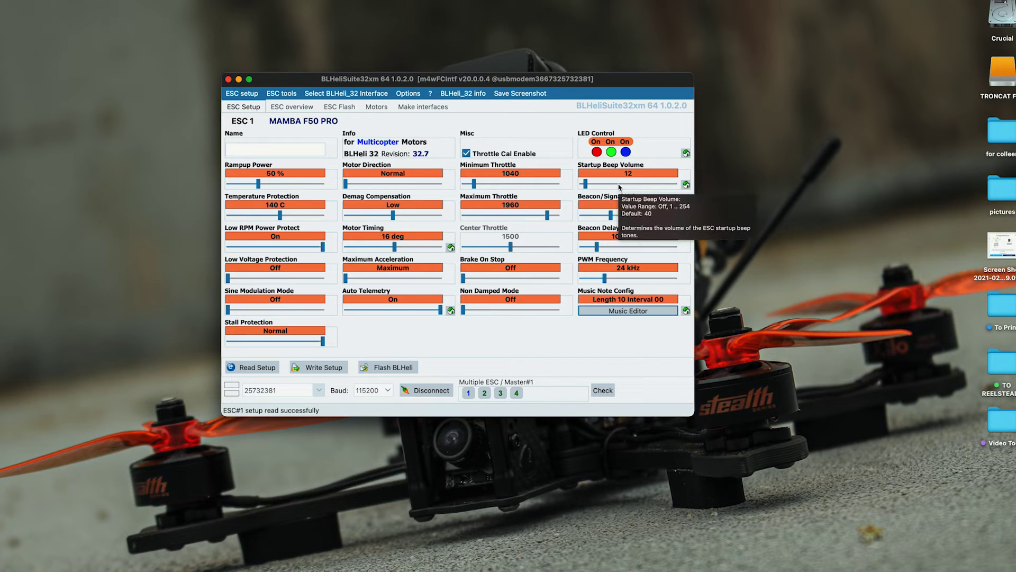